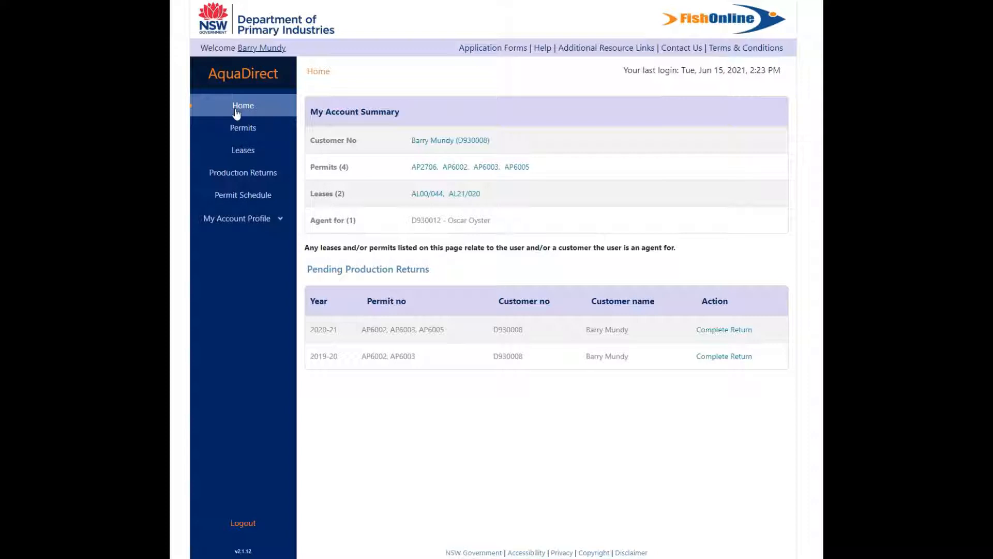
# - Open the pending 2020-21 production return for completion
pyautogui.click(242, 174)
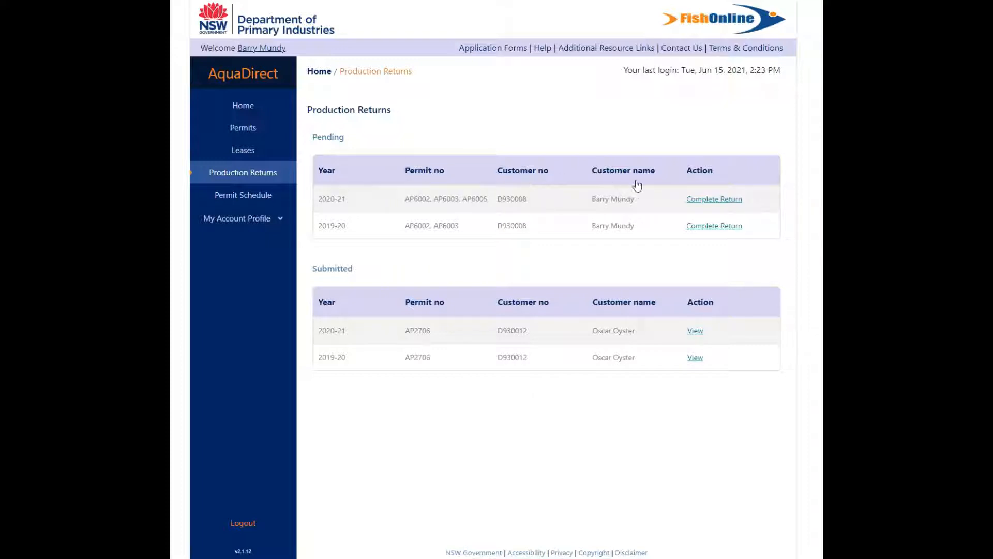
pyautogui.click(700, 201)
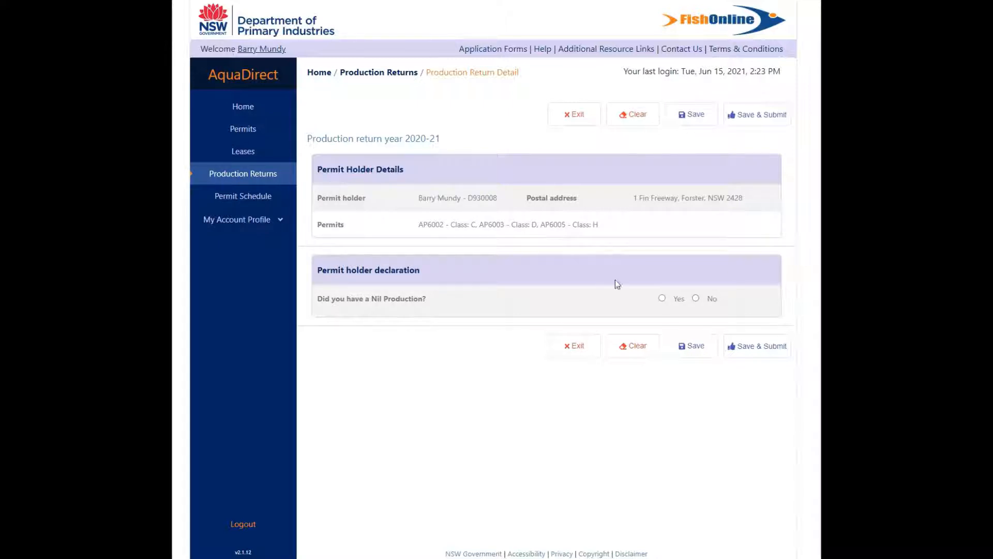
# - Try to submit the 2020-21 return as a Nil Production declaration
pyautogui.click(663, 299)
pyautogui.click(743, 347)
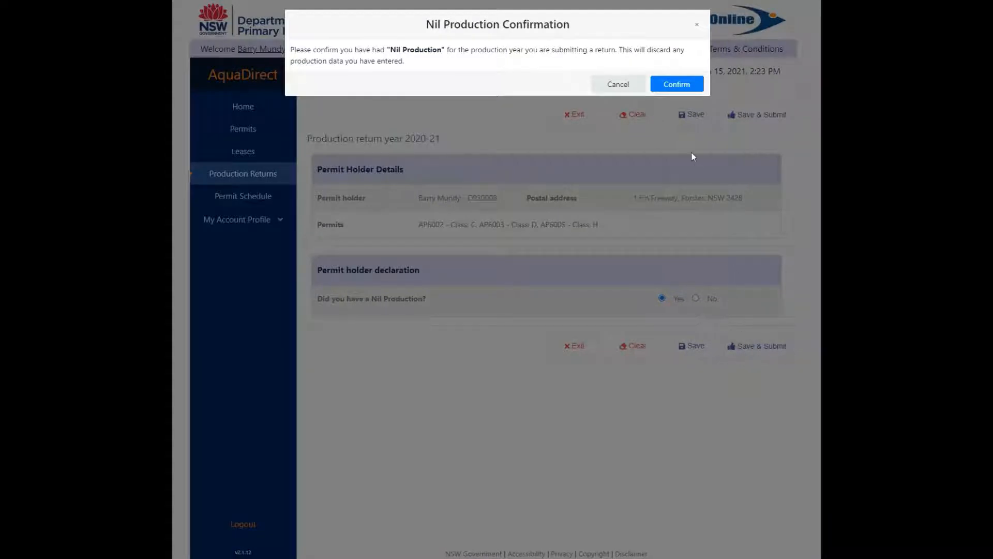
pyautogui.click(677, 84)
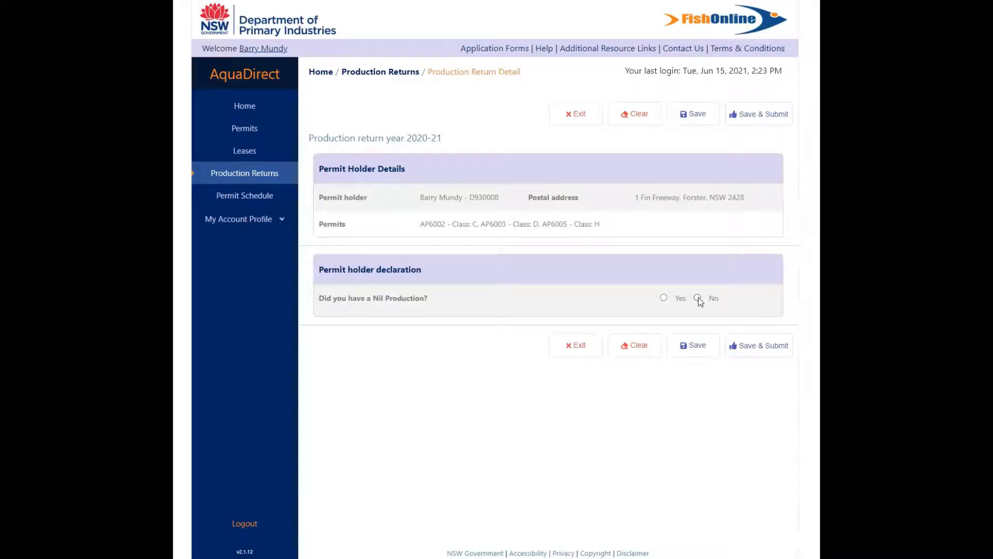
# - Answer No to the Nil Production question and add Barramundi under the Class C permit
pyautogui.click(698, 298)
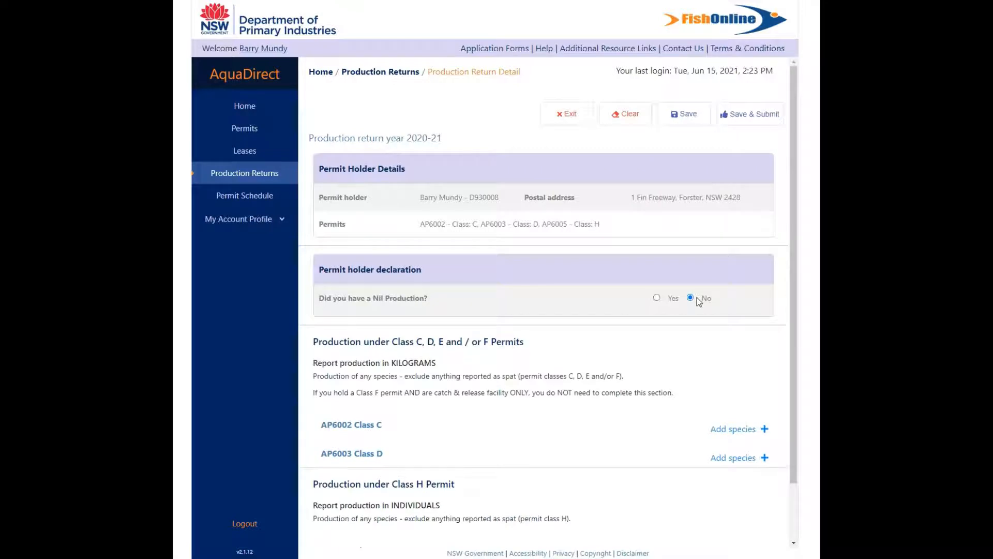
pyautogui.scroll(-1, 697, 298)
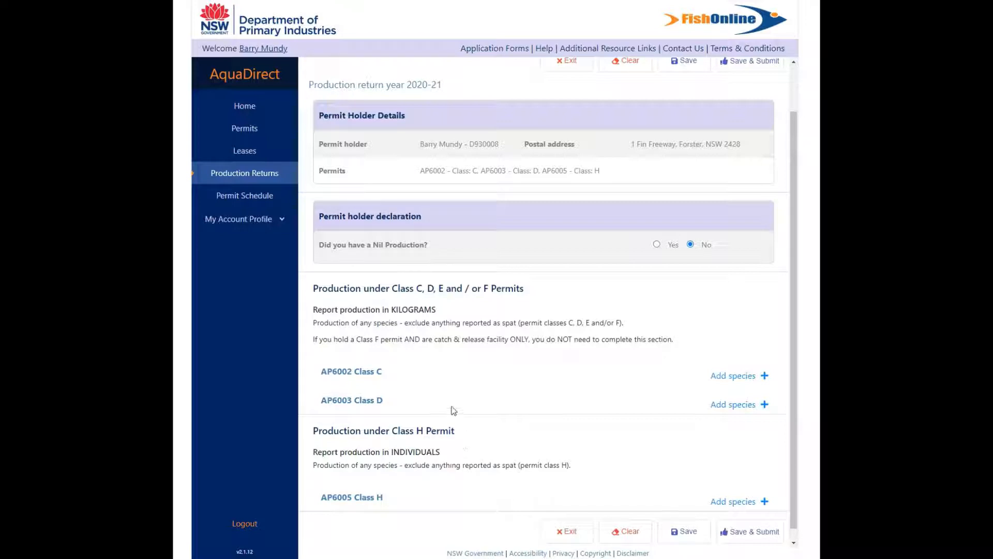
pyautogui.click(730, 378)
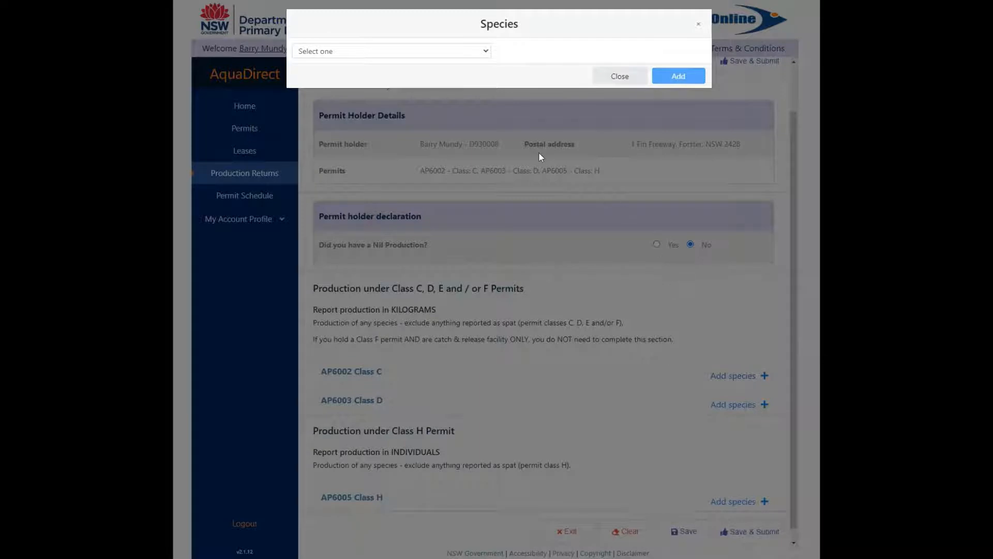
pyautogui.click(487, 52)
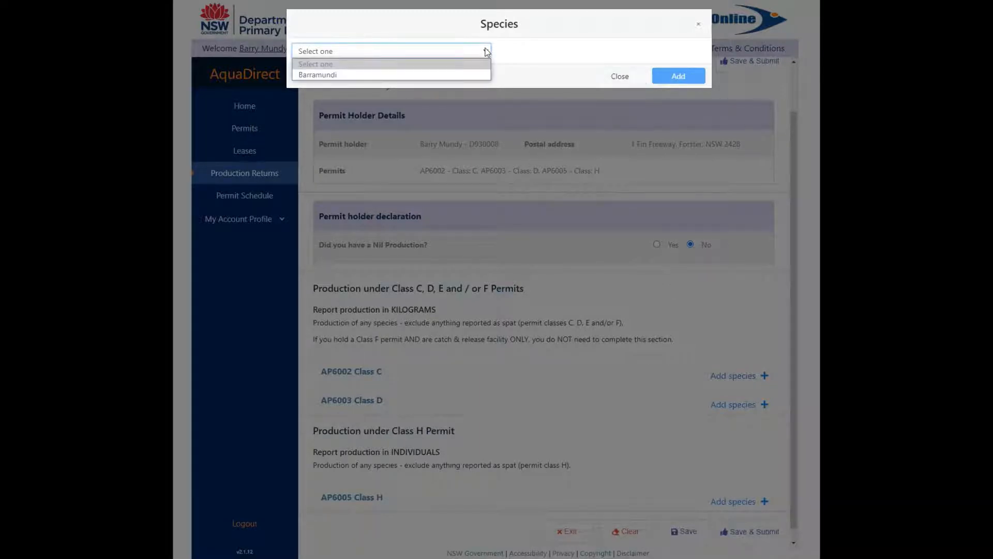
pyautogui.click(473, 74)
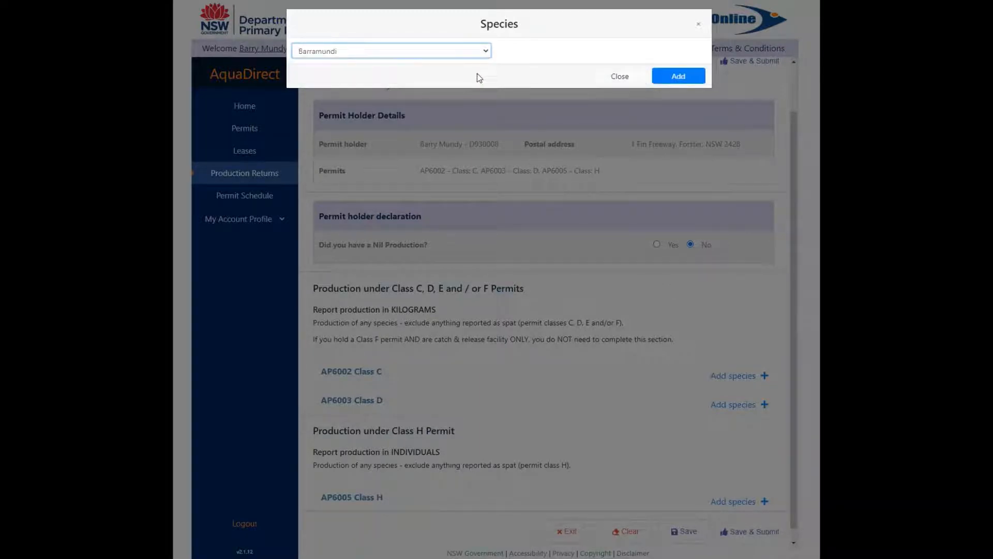
pyautogui.click(675, 78)
# - Add the species Murray Cod and Yabby under the Class D permit
pyautogui.scroll(-2, 750, 398)
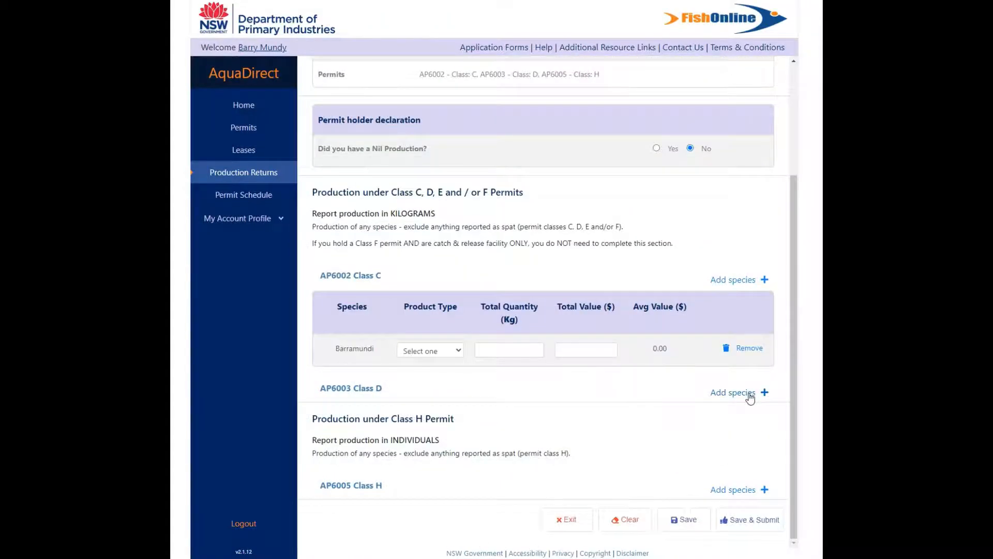
pyautogui.click(750, 396)
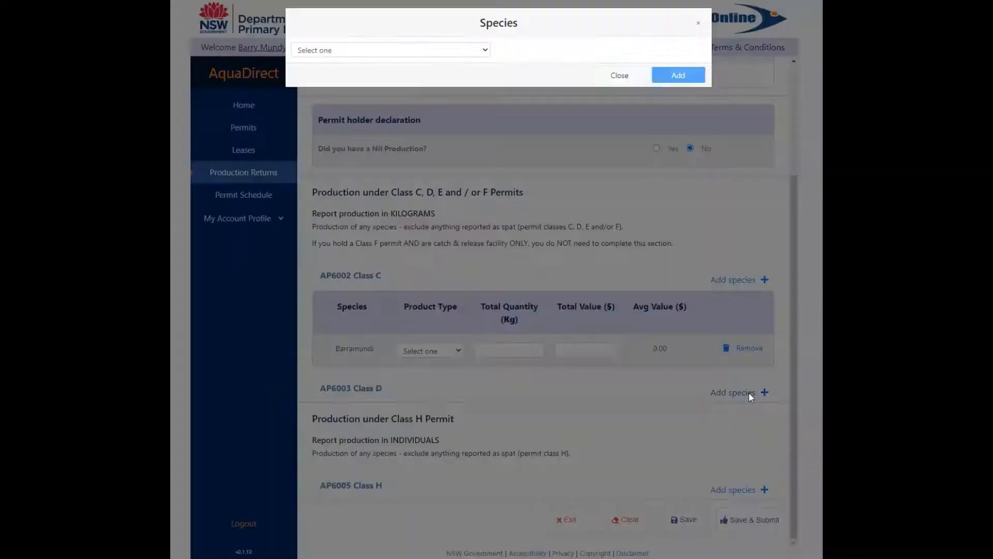
pyautogui.click(485, 52)
pyautogui.click(468, 73)
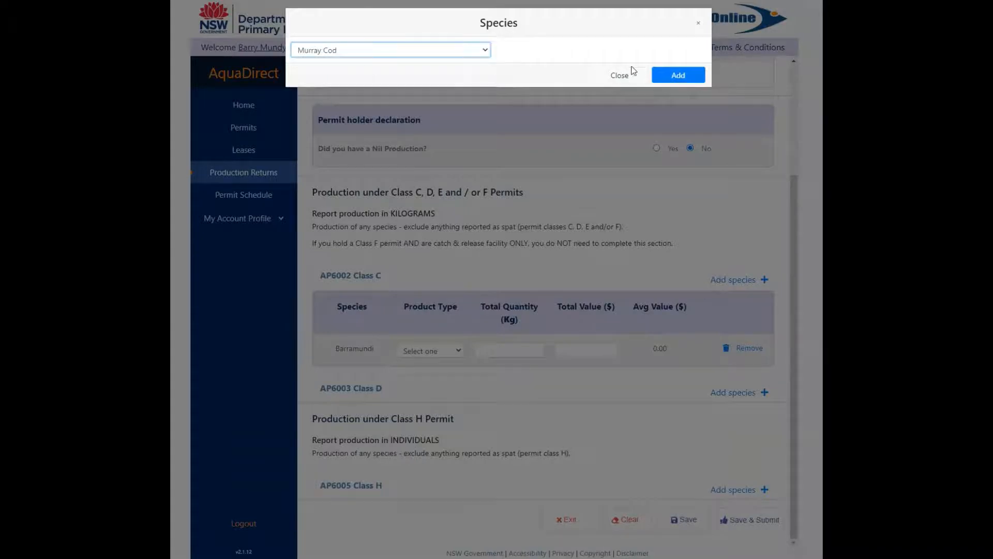
pyautogui.click(678, 75)
pyautogui.click(741, 391)
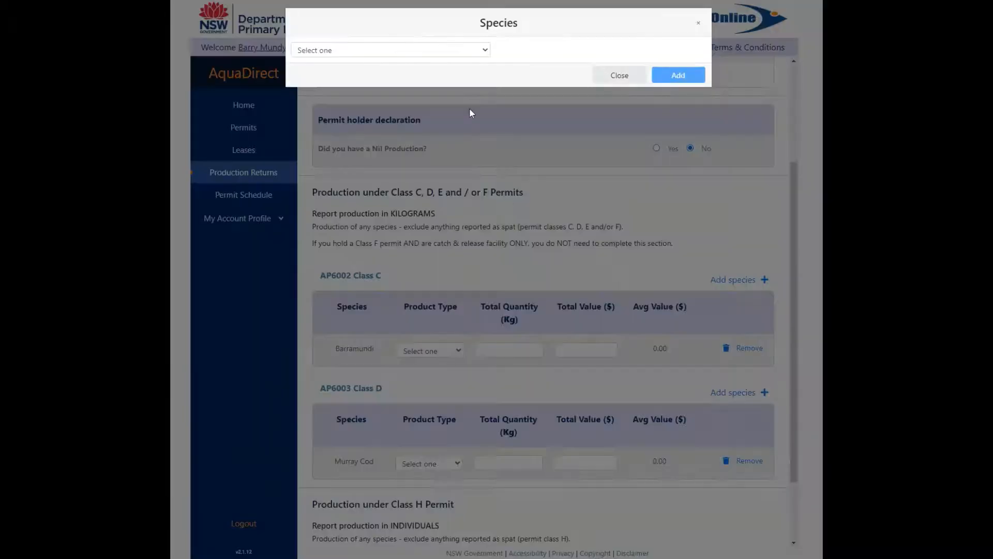
pyautogui.click(483, 52)
pyautogui.click(470, 83)
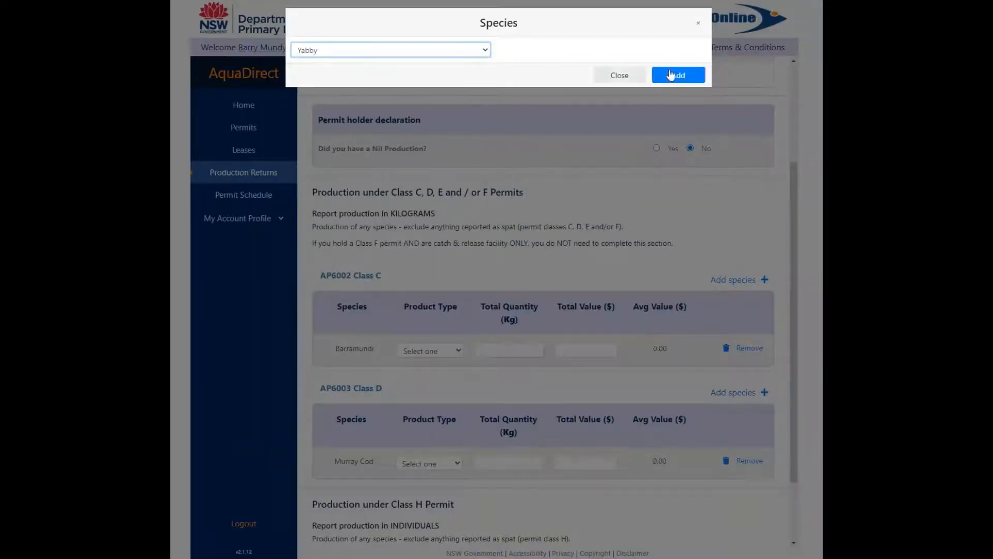
pyautogui.click(671, 75)
# - Add the species Barramundi Cod under the Class H permit
pyautogui.scroll(-2, 417, 360)
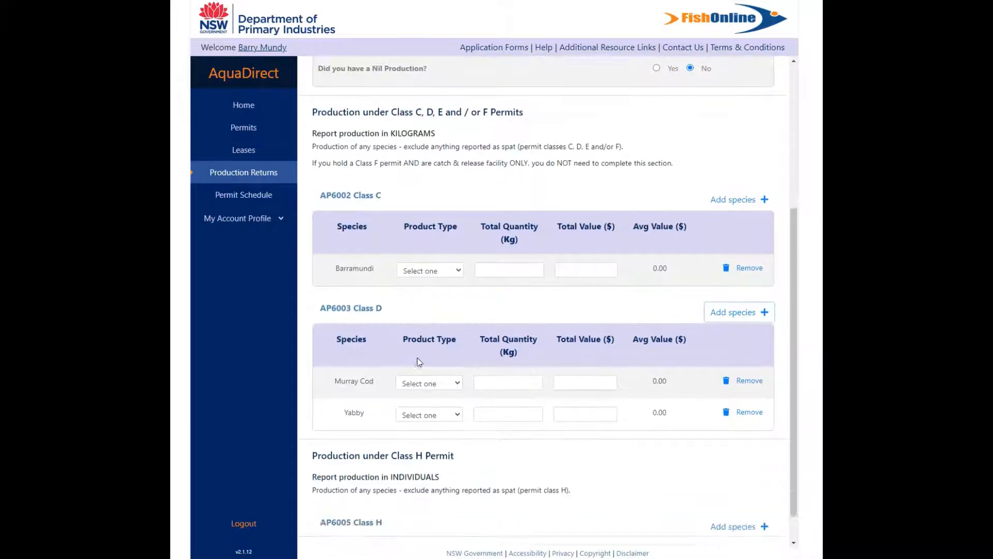
pyautogui.scroll(-1, 419, 362)
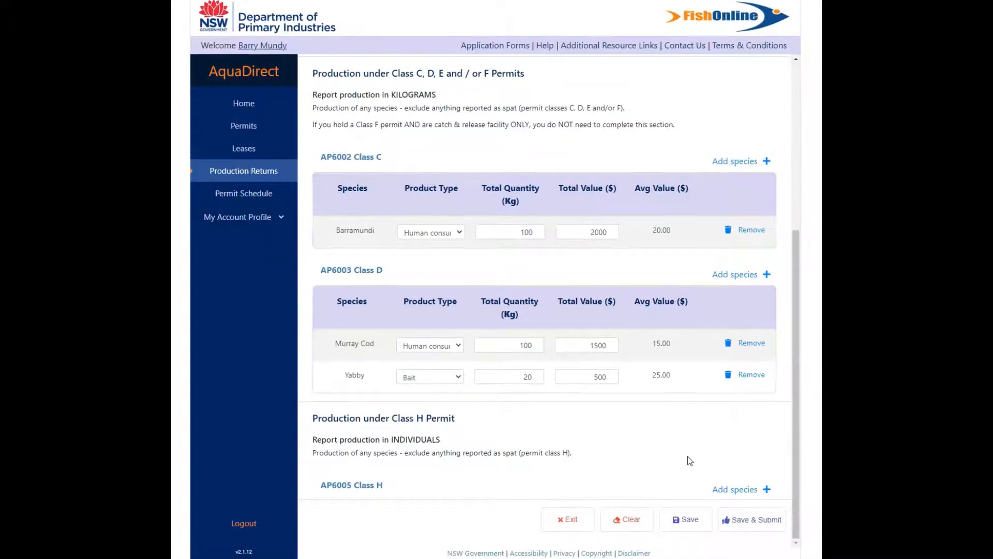
pyautogui.click(722, 491)
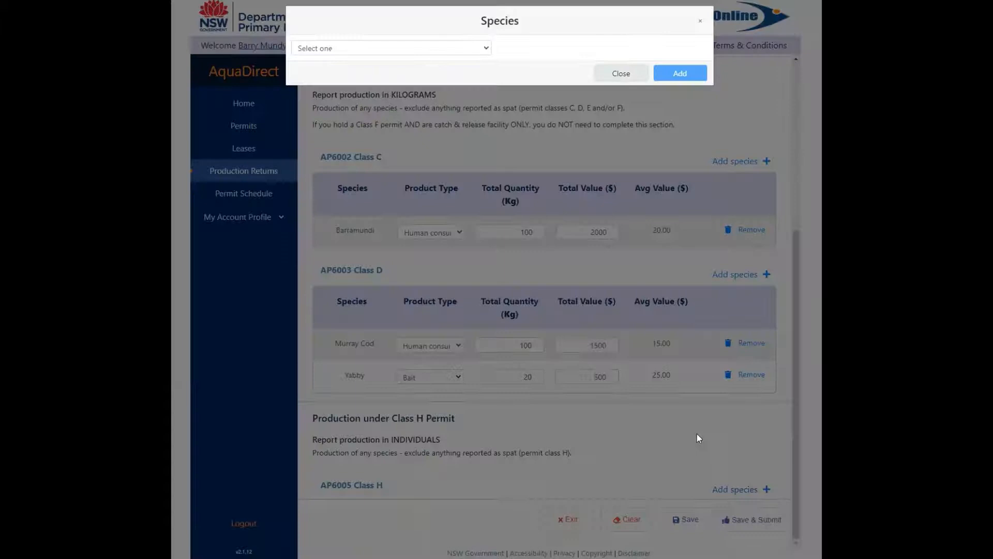
pyautogui.click(483, 48)
pyautogui.click(471, 72)
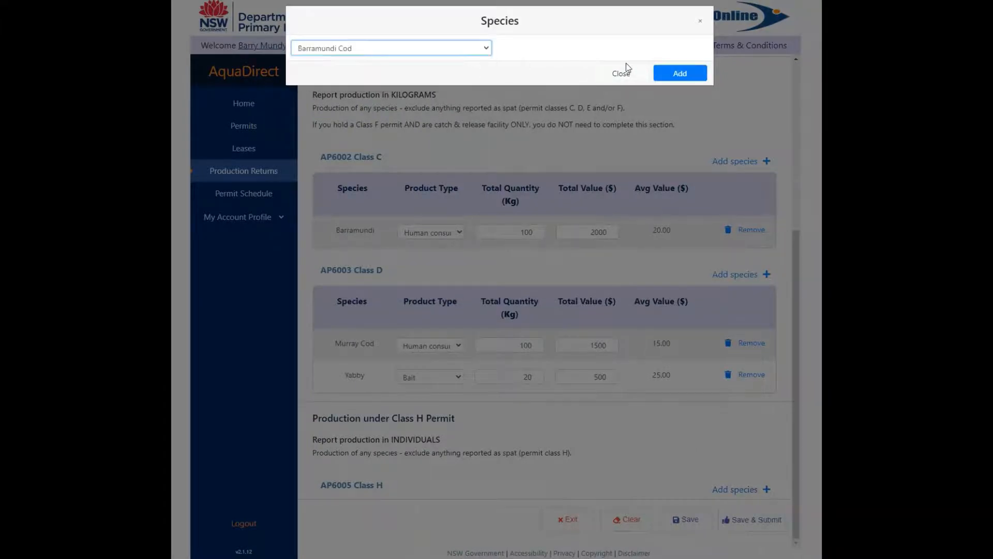
pyautogui.click(678, 73)
# - Set Barramundi Cod's product type to Aquarium and its total quantity to 500 individuals, and try to save the return
pyautogui.scroll(-2, 493, 448)
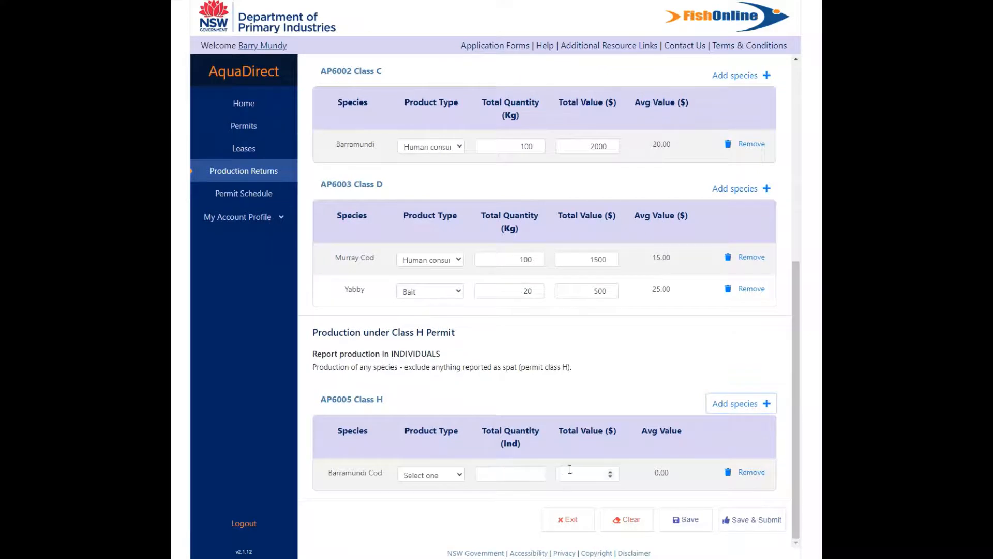
pyautogui.click(459, 475)
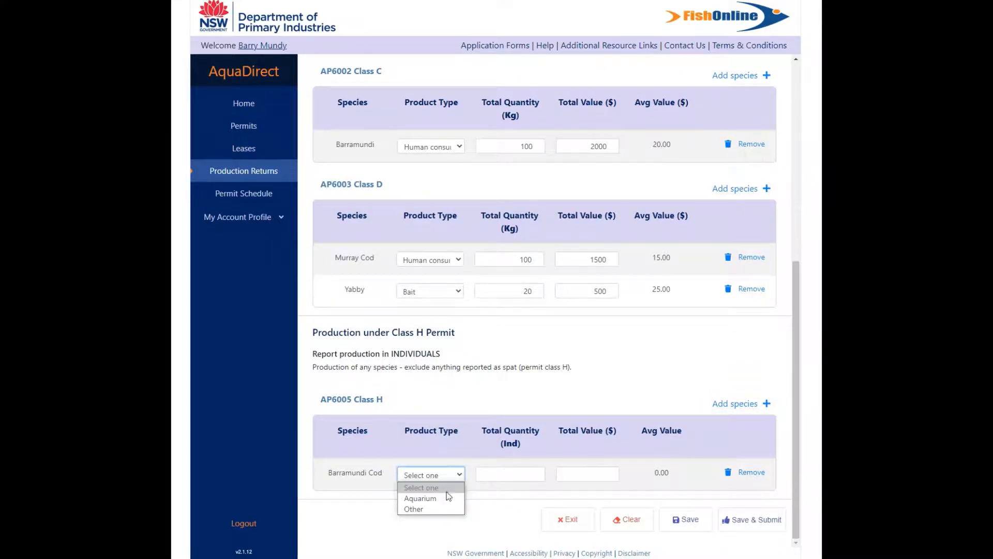
pyautogui.click(447, 496)
pyautogui.click(494, 475)
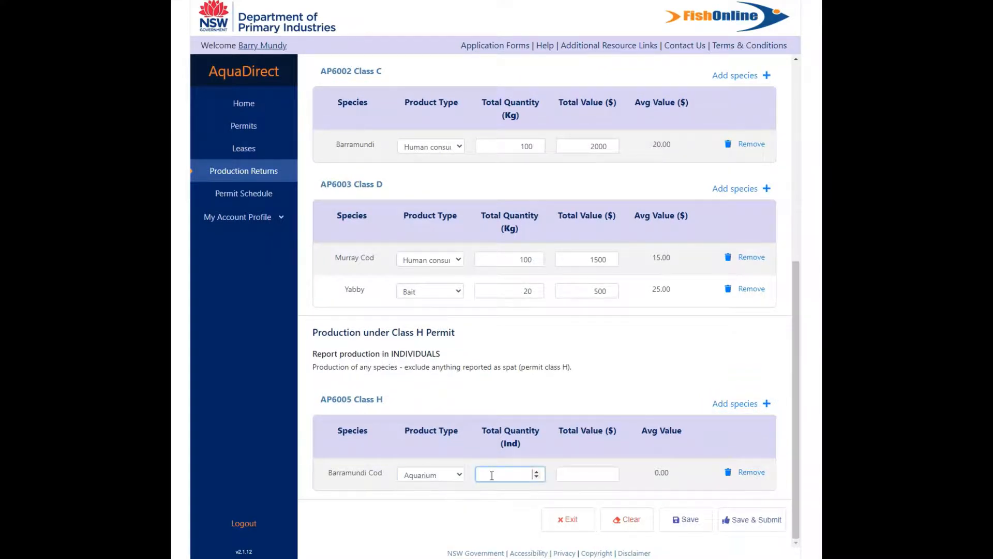
pyautogui.write('500')
pyautogui.click(678, 517)
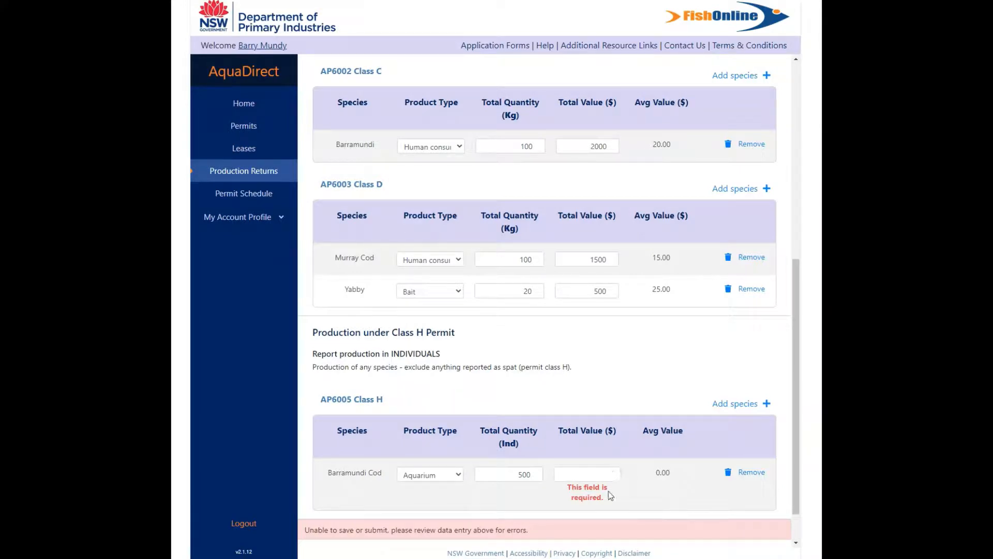
# - Set Barramundi Cod's total value to $1500 and save the return
pyautogui.click(598, 477)
pyautogui.write('1500')
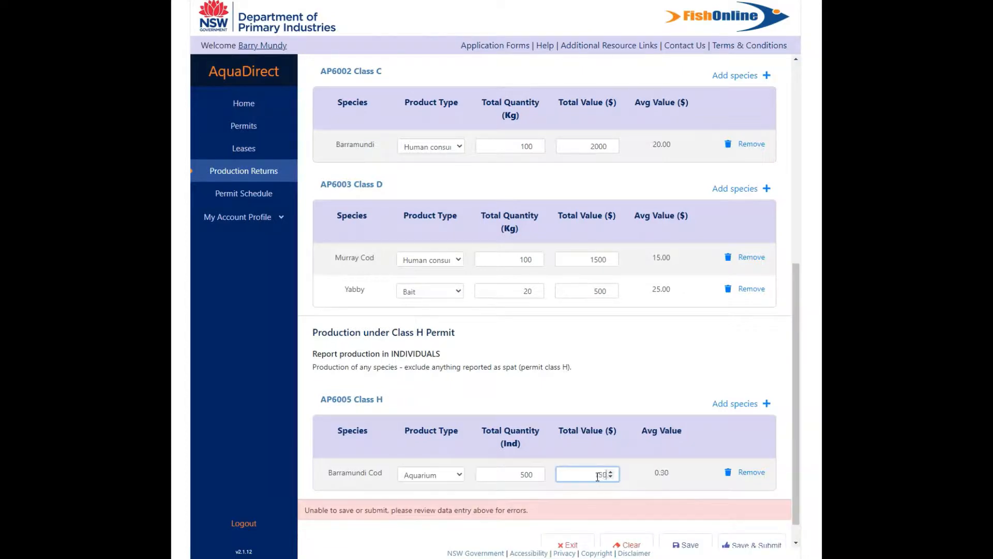
pyautogui.click(683, 544)
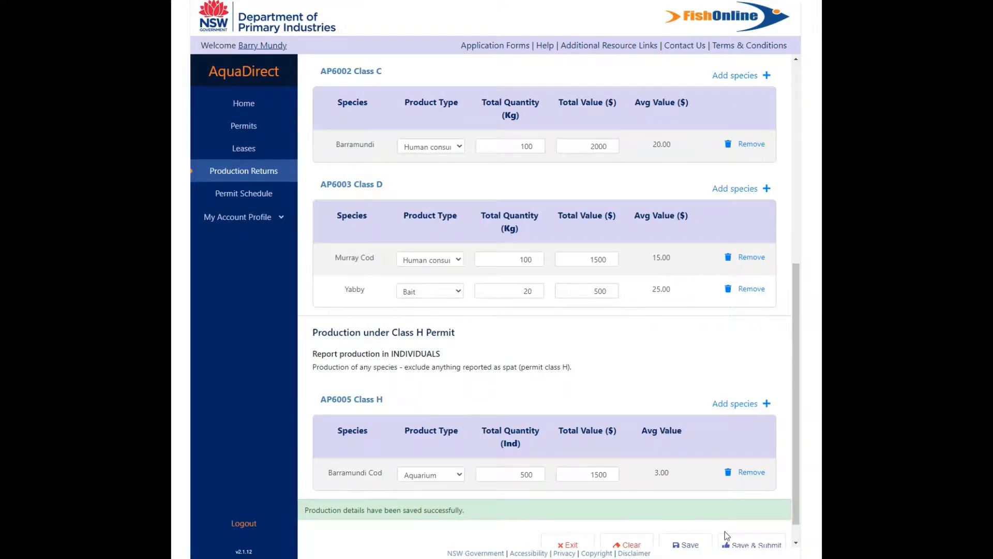
# - Submit the 2020-21 production return and certify it as a true and accurate record
pyautogui.click(753, 546)
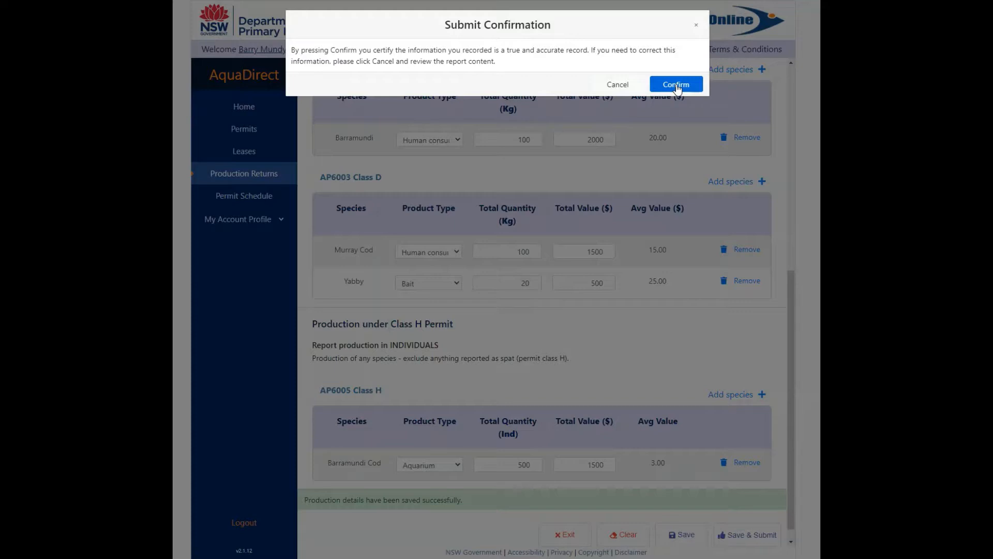
pyautogui.click(677, 87)
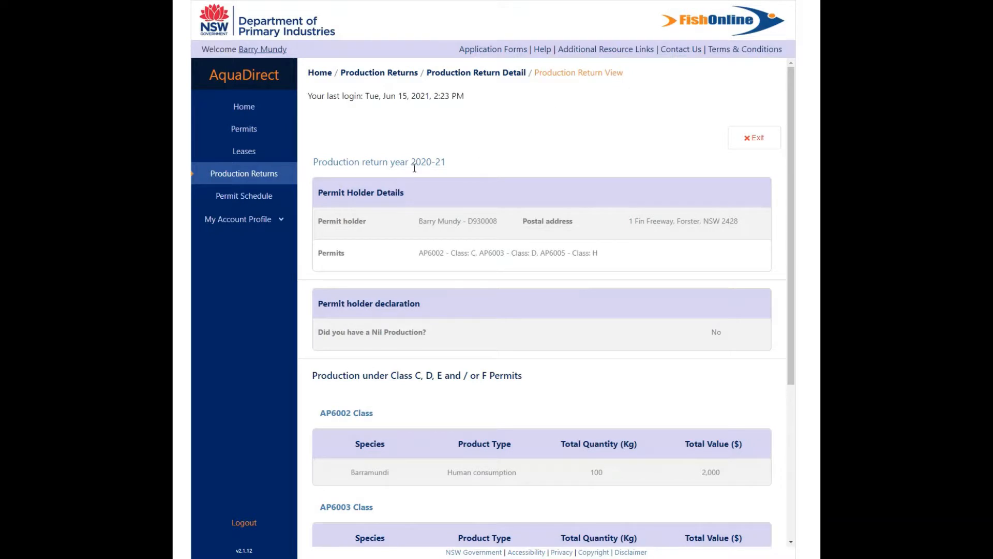
# - Open the submitted 2020-21 return covering the Class C, D and H permits and review its production entries
pyautogui.click(254, 177)
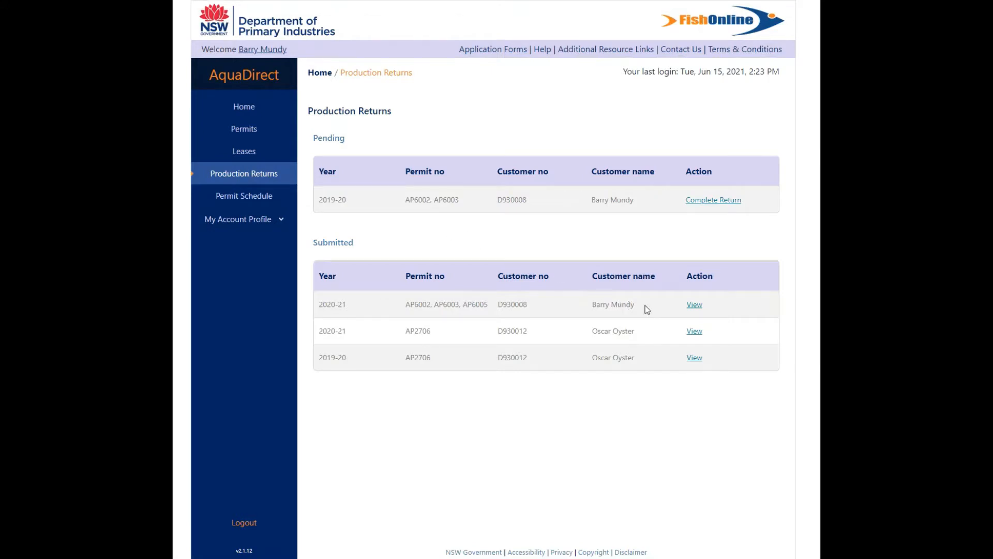
pyautogui.click(693, 305)
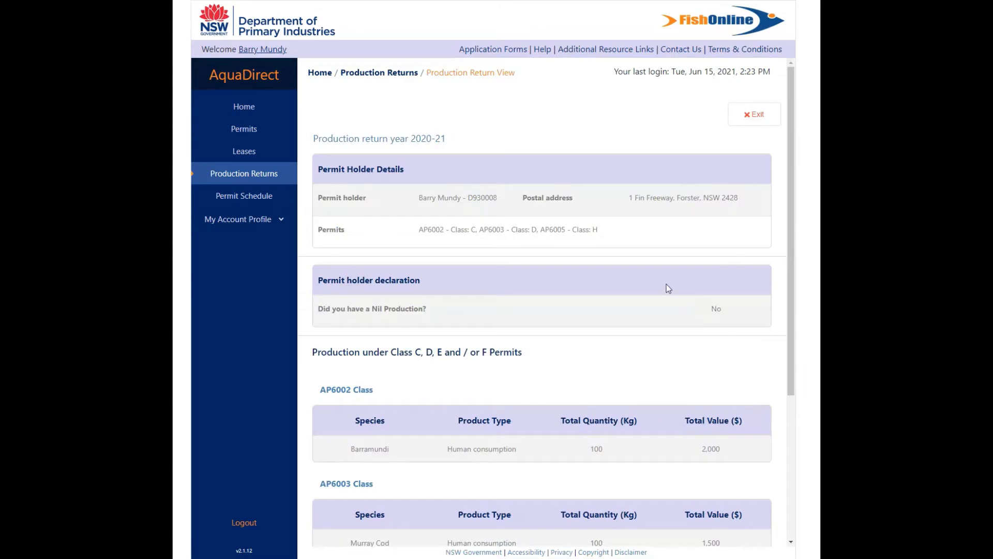
pyautogui.scroll(-1, 667, 285)
pyautogui.scroll(-3, 667, 289)
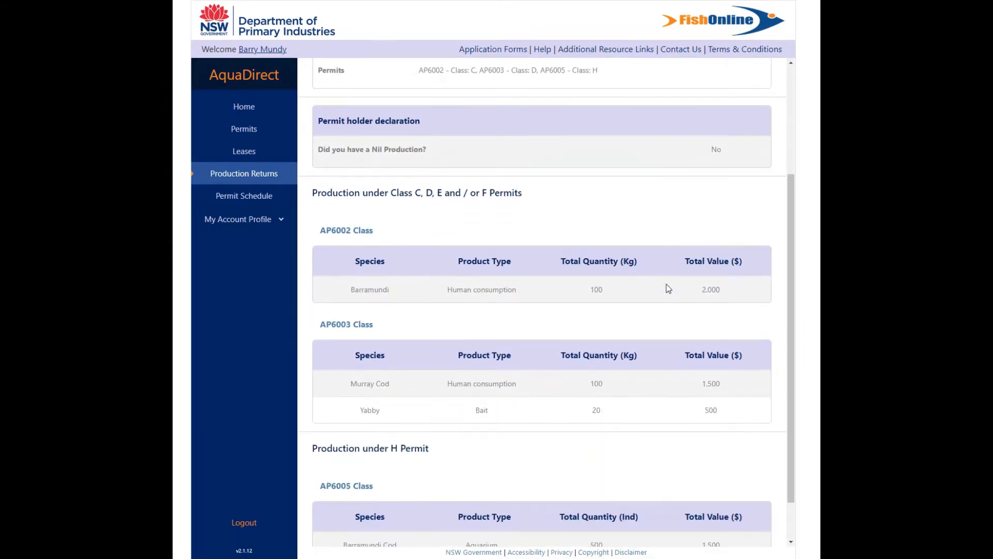